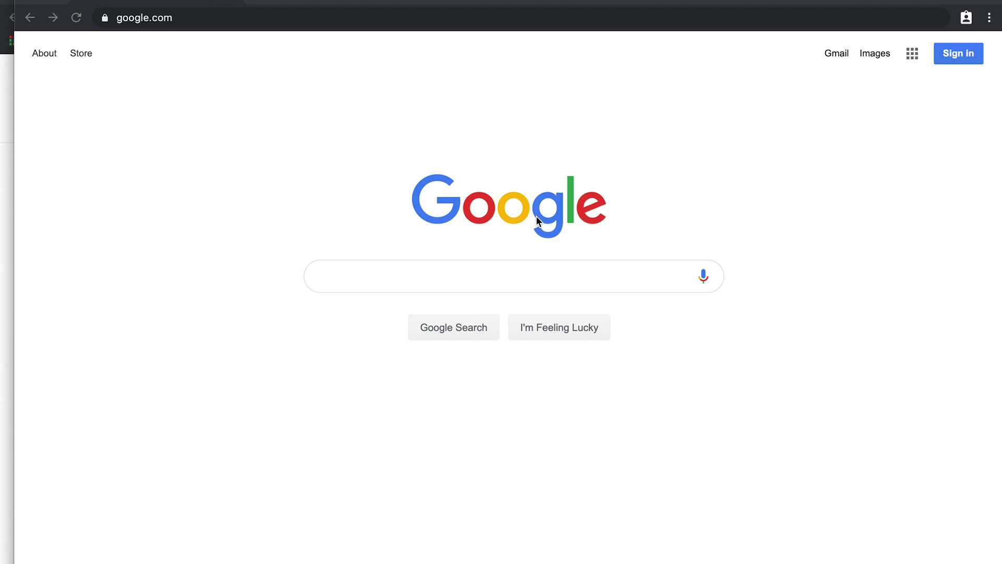
Run a Google web search for 'tiger'.
click(431, 271)
text(tiger)
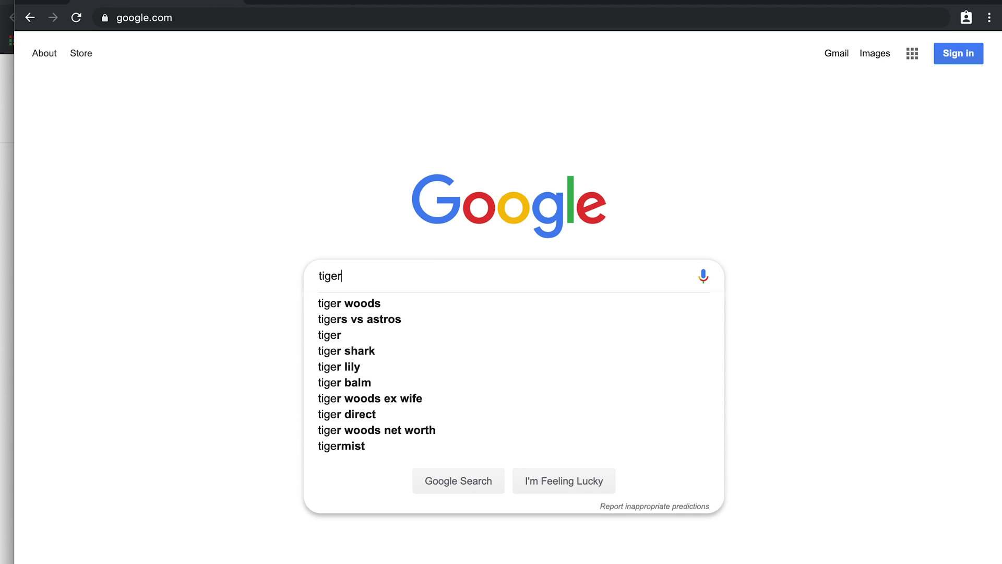
key(Return)
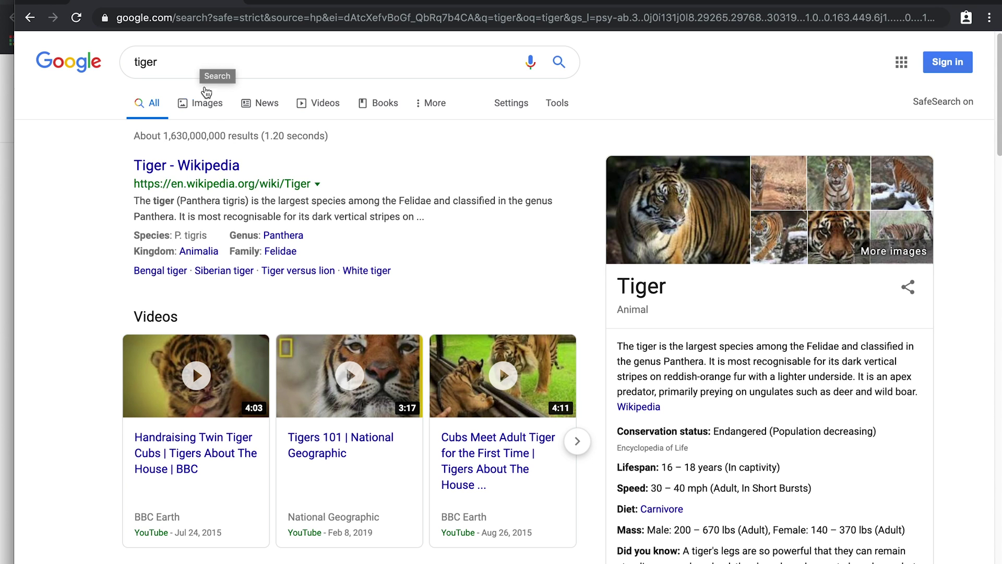
Show image results for tiger, filtered to Large size.
click(206, 104)
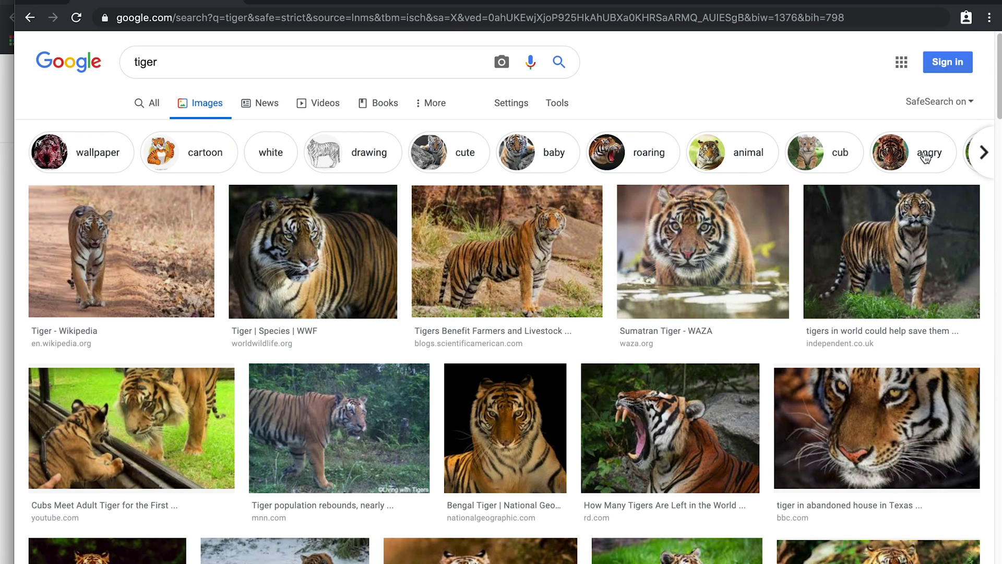
click(558, 104)
click(155, 131)
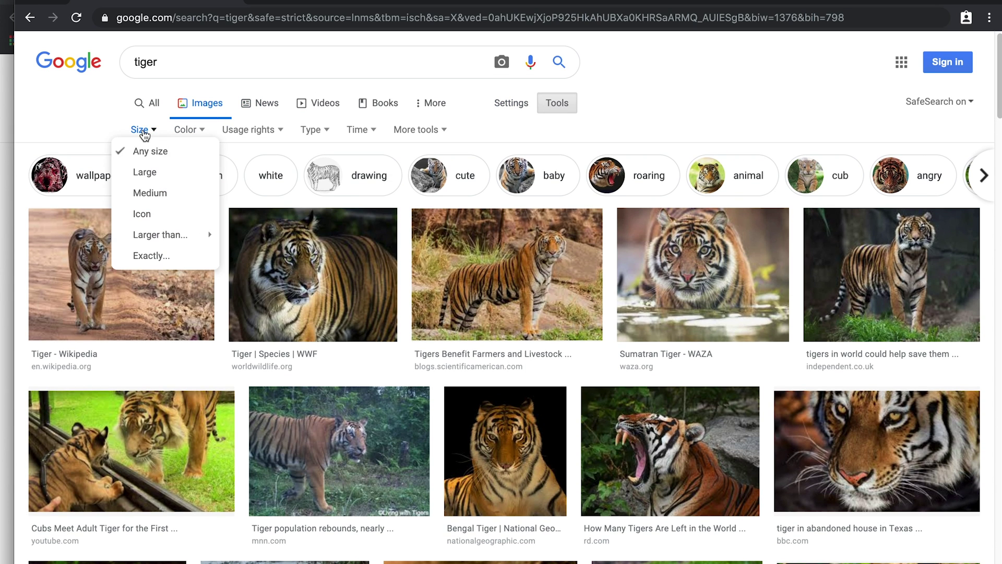
click(153, 173)
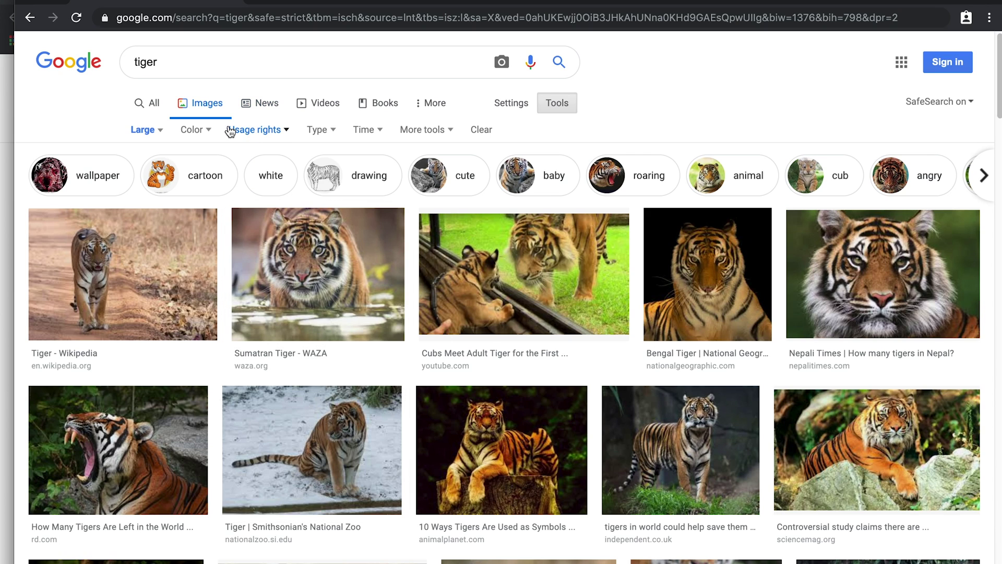
Restrict the large tiger images to Labeled for reuse with modification.
click(285, 135)
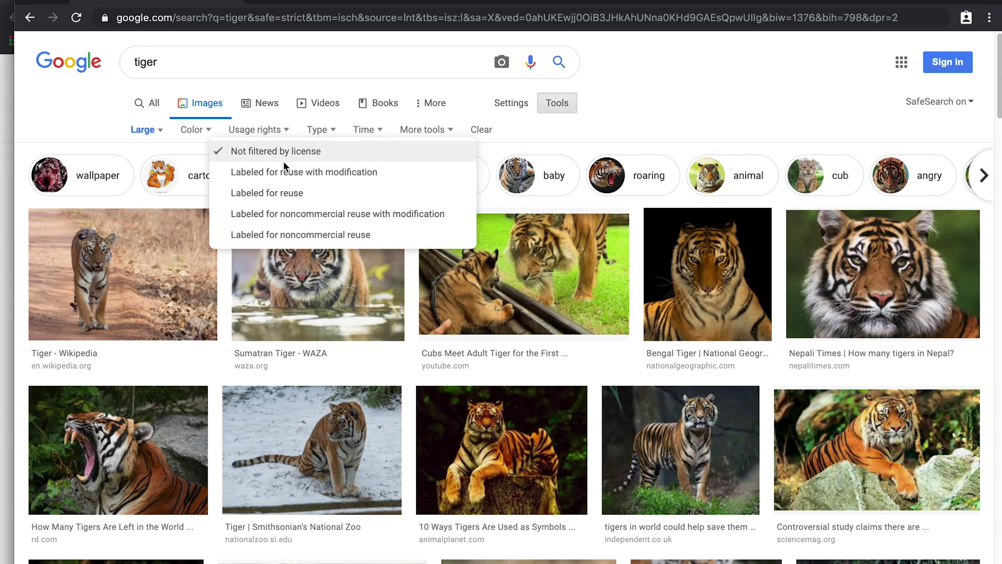
click(379, 177)
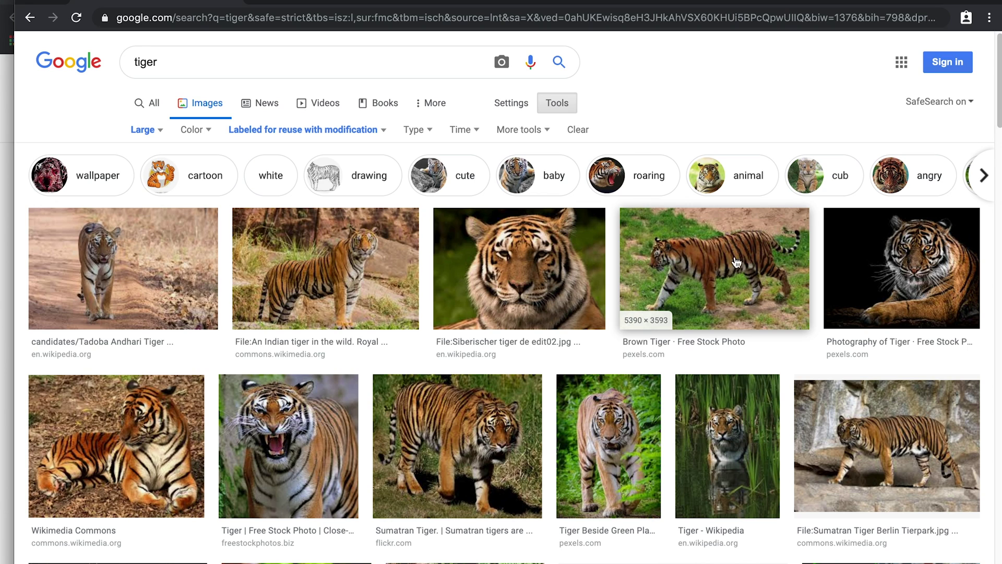
right_click(686, 240)
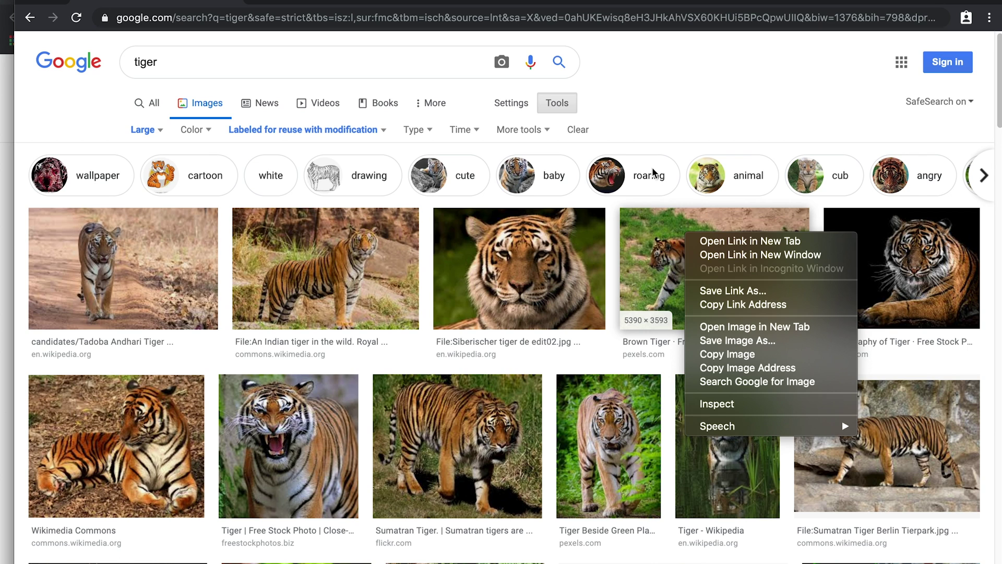
Save the Brown Tiger image to the Desktop as 'tigerdownload'.
click(659, 222)
right_click(690, 281)
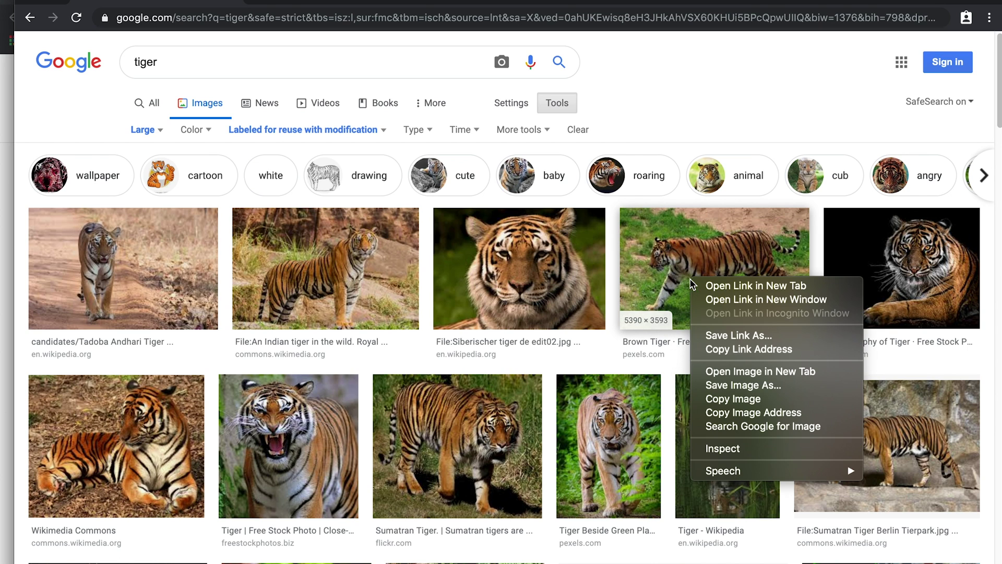
click(736, 387)
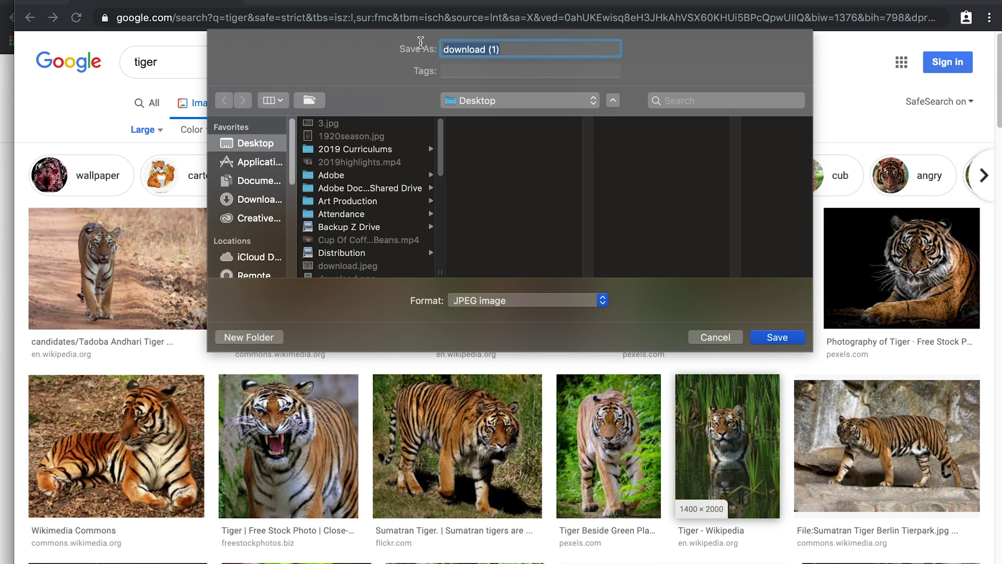
text(tigerdownload)
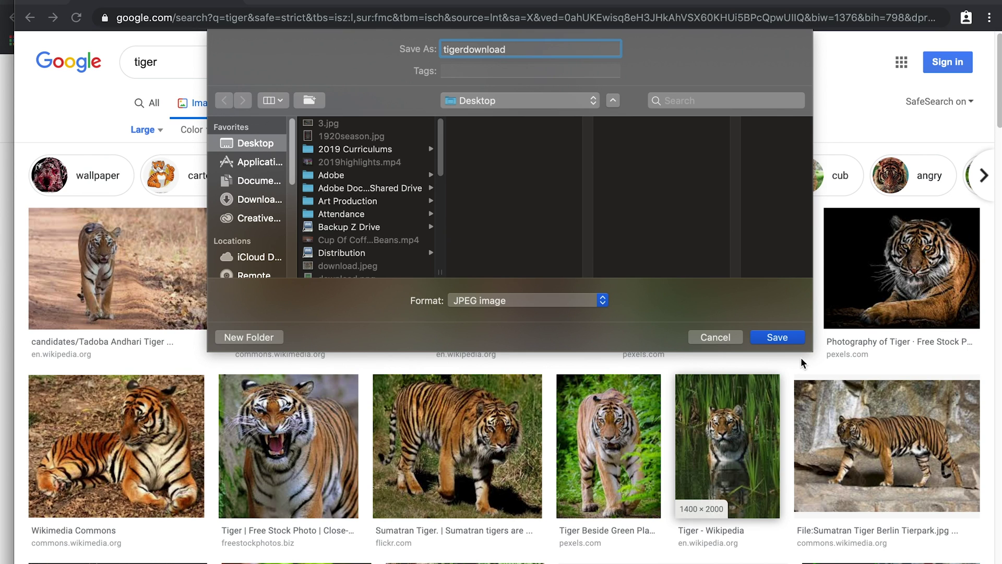
click(784, 341)
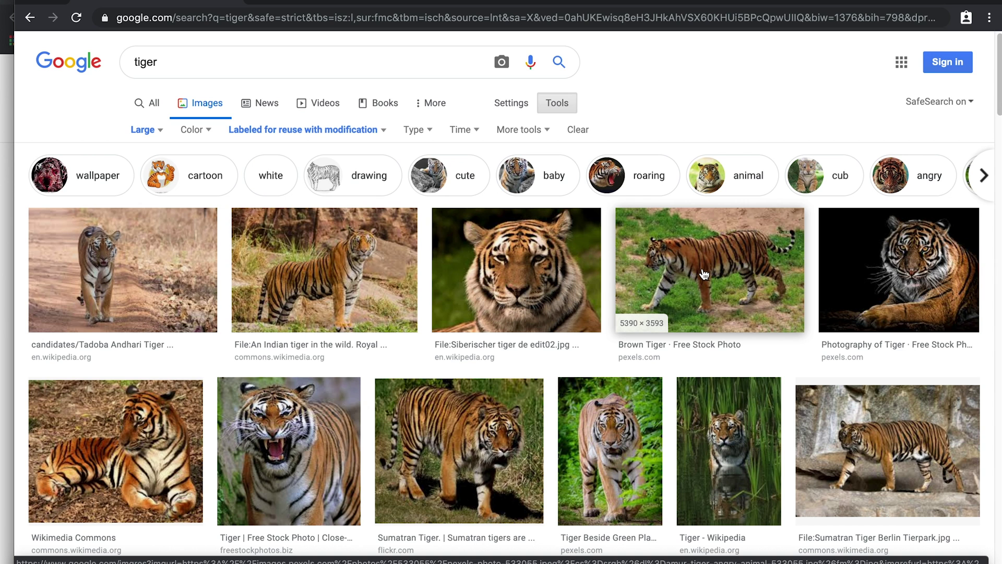
Preview Brown Tiger, start saving it but cancel, then preview the Sumatran Tiger image.
click(700, 291)
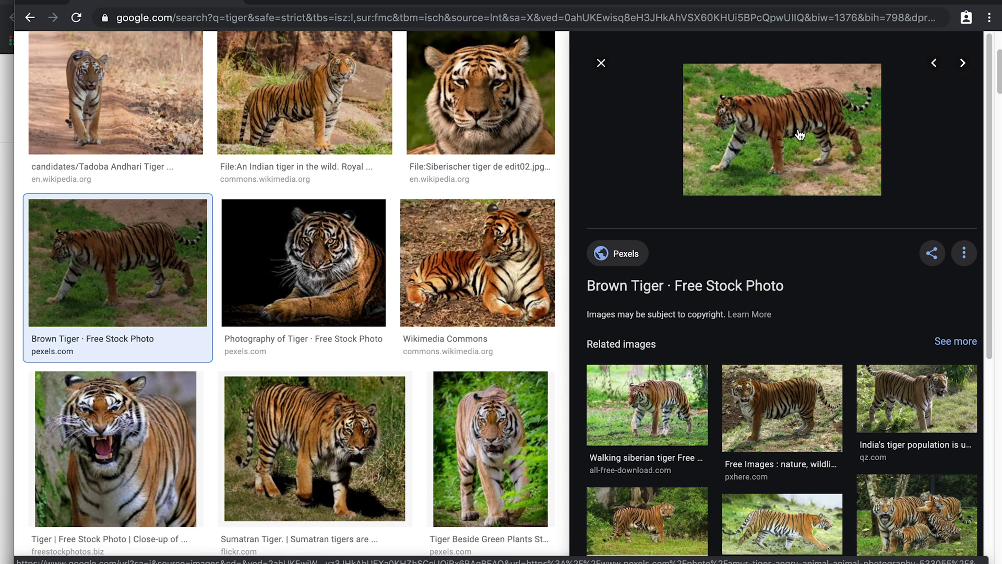
right_click(800, 135)
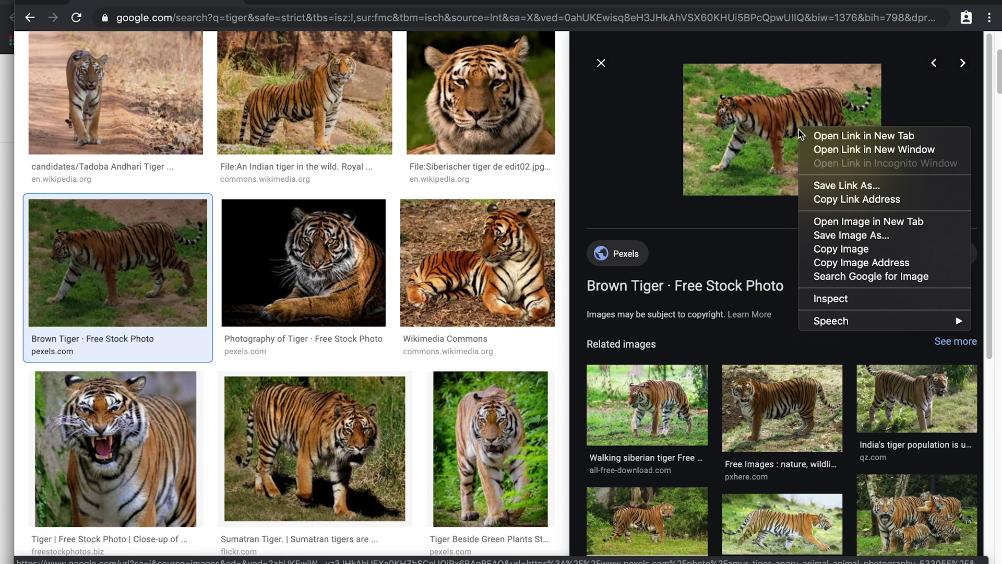
click(851, 236)
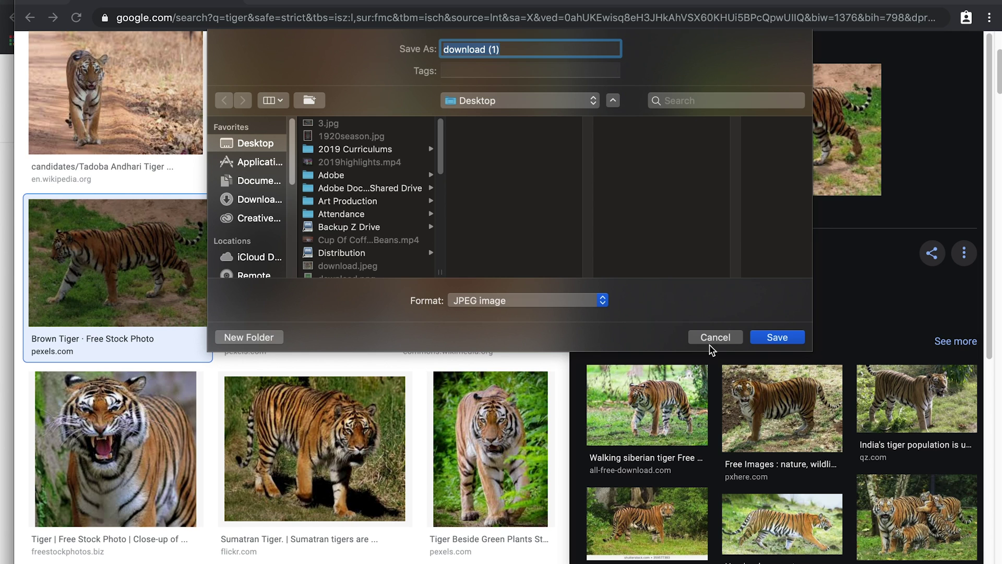
click(712, 340)
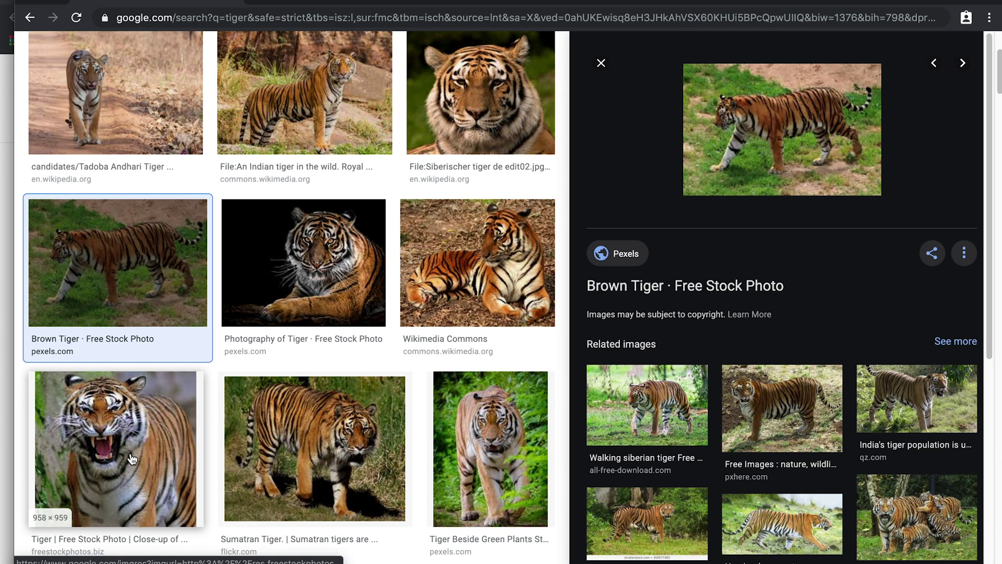
click(318, 483)
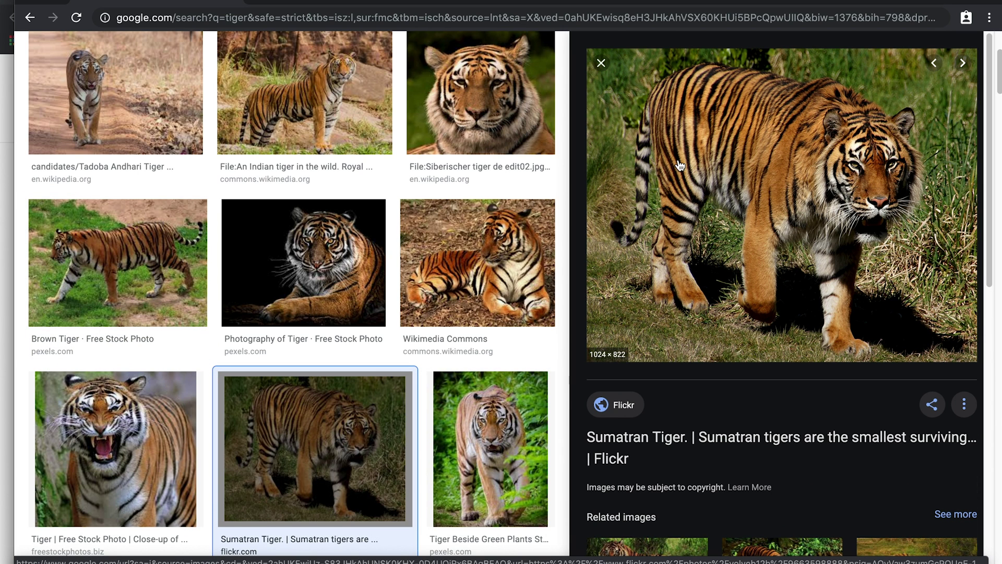
Save the Sumatran Tiger preview image to the Desktop as 'tiger2'.
right_click(776, 209)
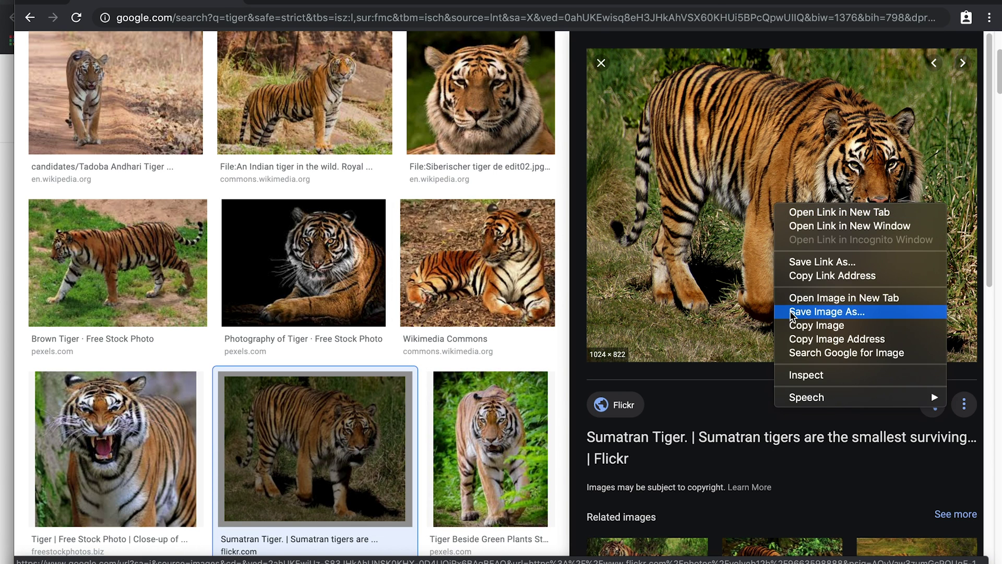
click(791, 336)
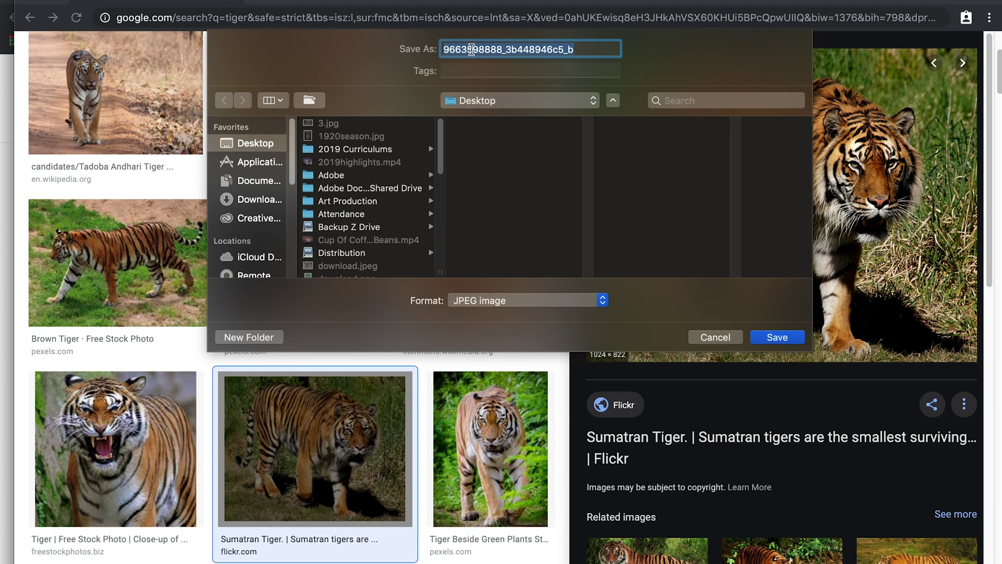
click(578, 49)
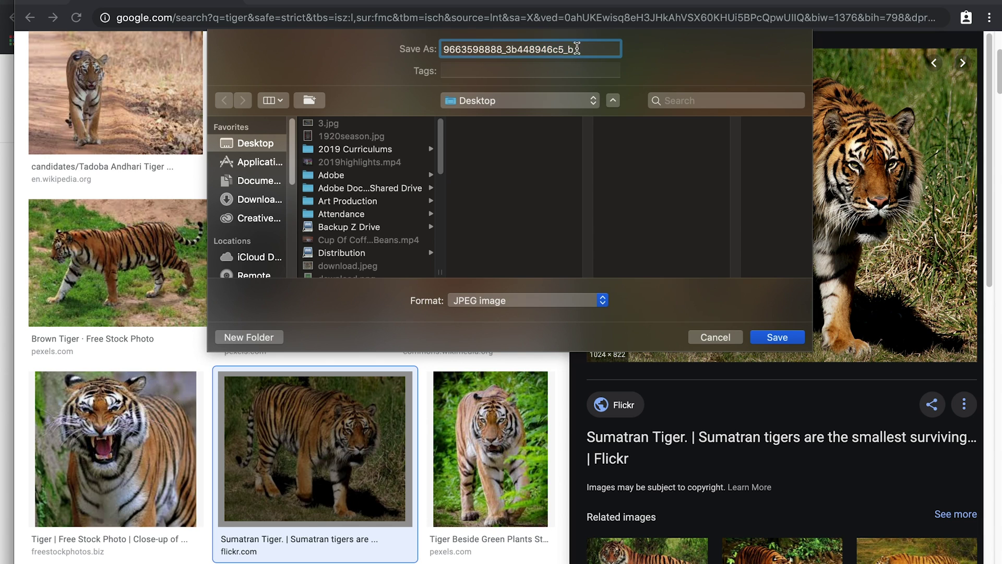
drag(578, 49, 438, 48)
text(tiger2)
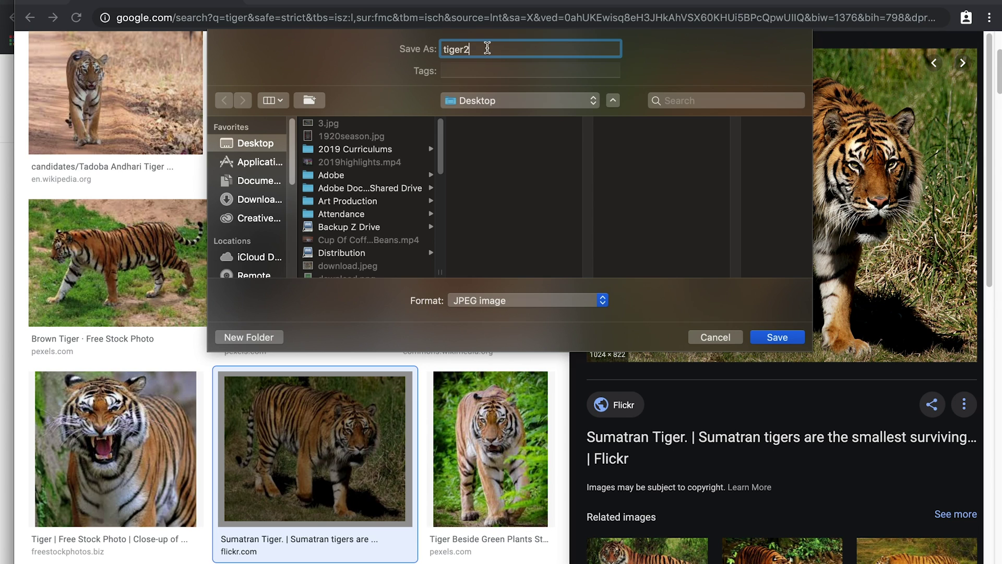
click(761, 337)
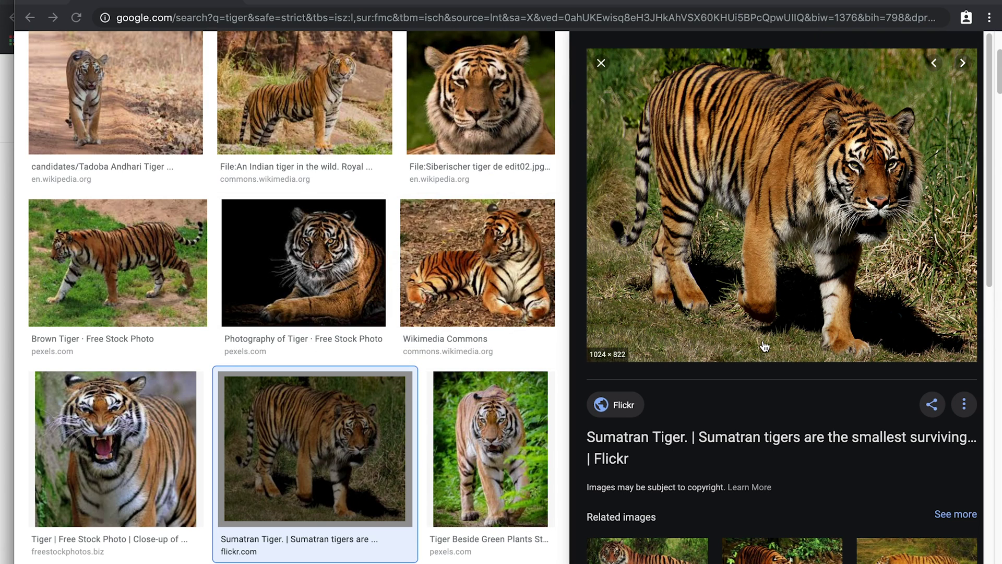
scroll(495, 186, up, 4)
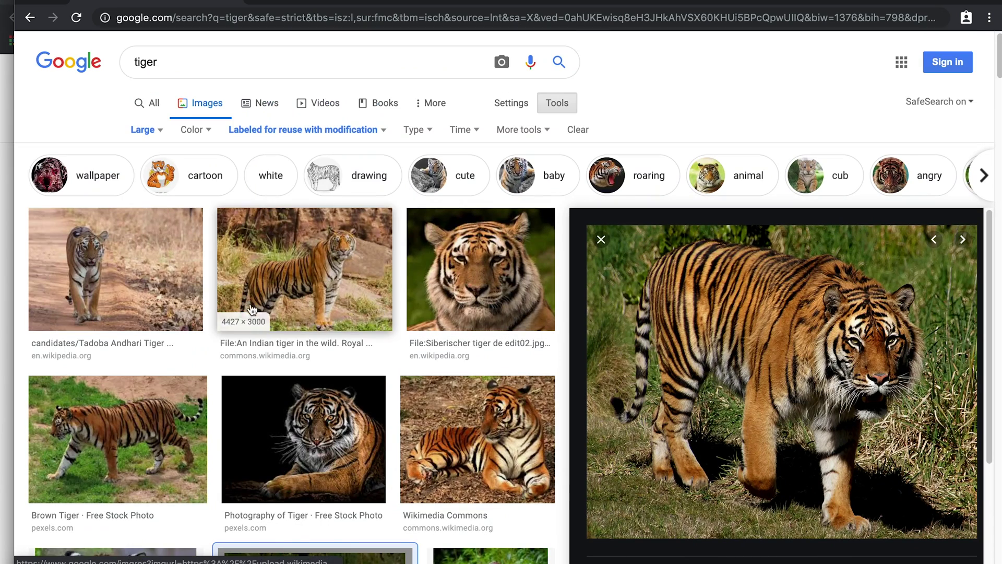
Get the Brown Tiger's full-size Pexels photo, pexels-photo-533055.jpg, and bring it into Photoshop.
click(71, 447)
scroll(71, 448, down, 1)
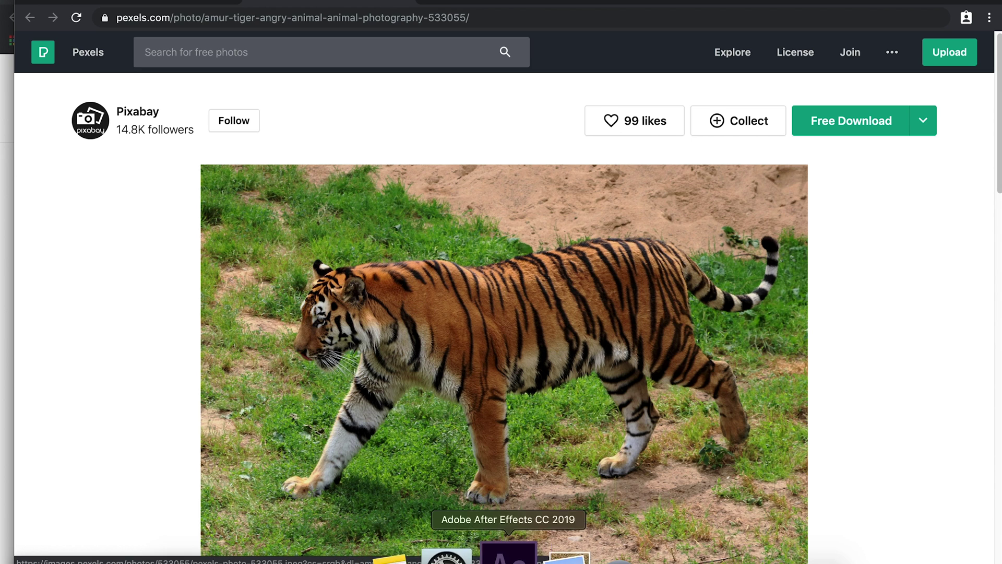
click(658, 554)
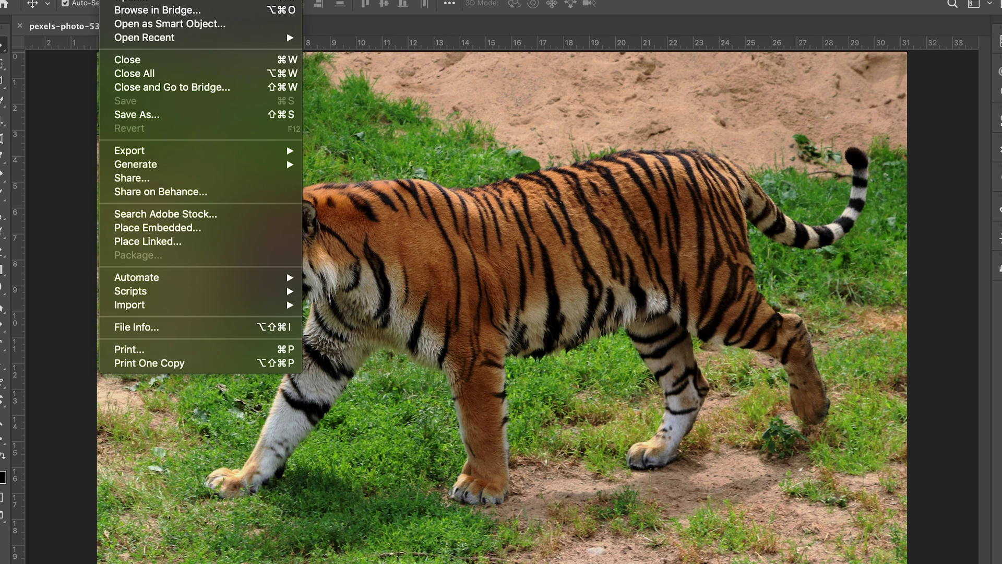
Select tiger2.jpg and tigerdownload.jpeg from the Desktop in Photoshop's Open dialog.
click(126, 3)
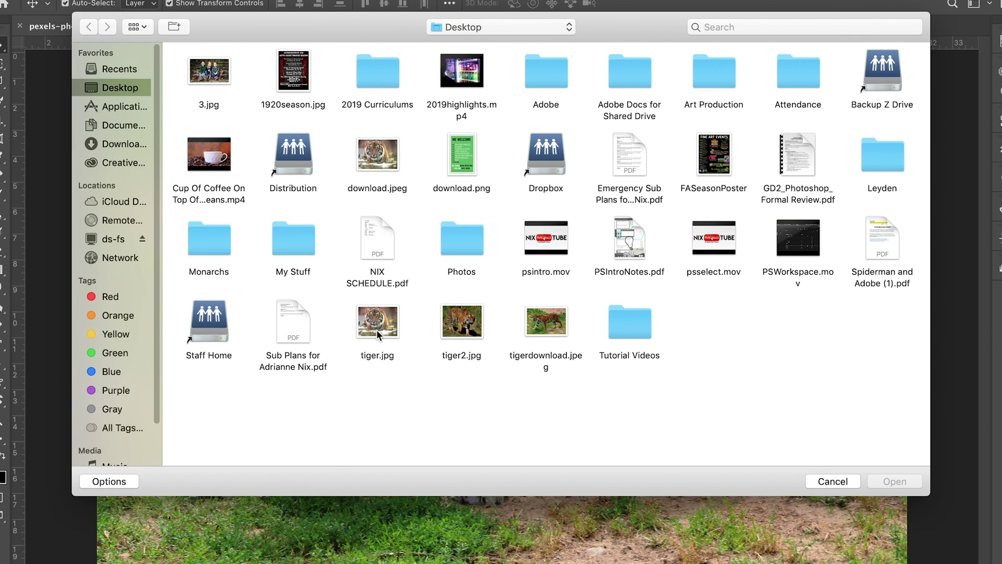
click(377, 330)
super+click(466, 334)
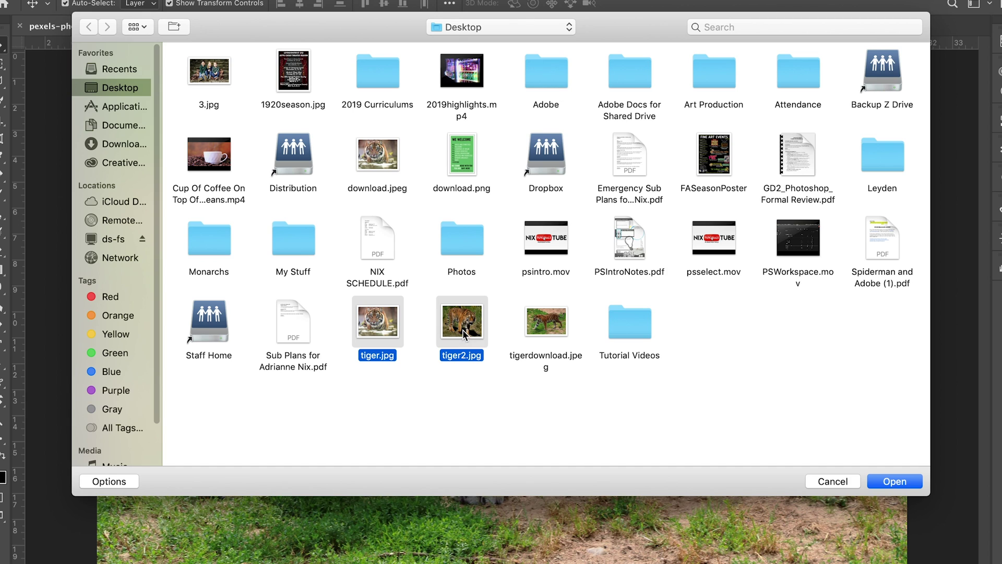
super+click(547, 325)
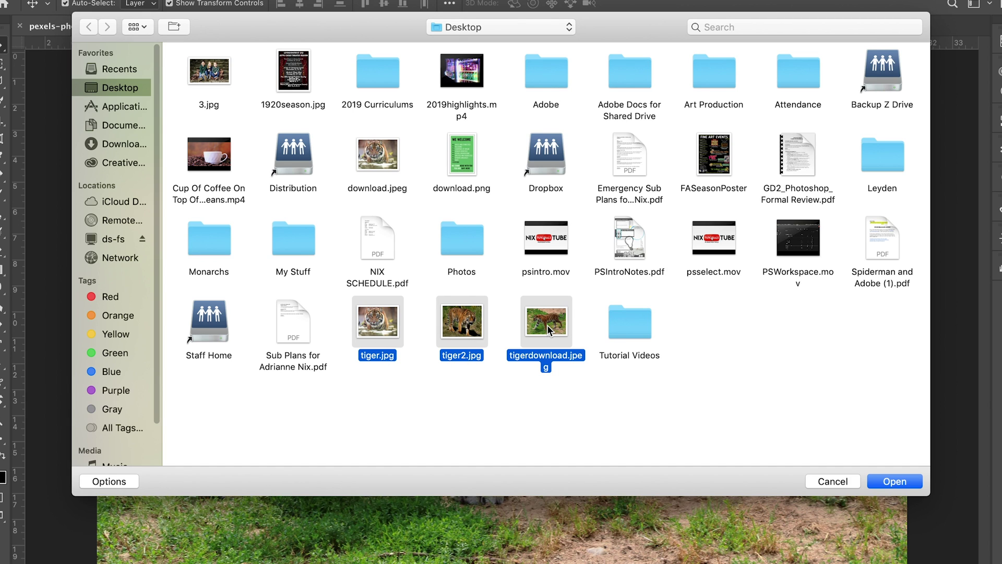
super+click(384, 328)
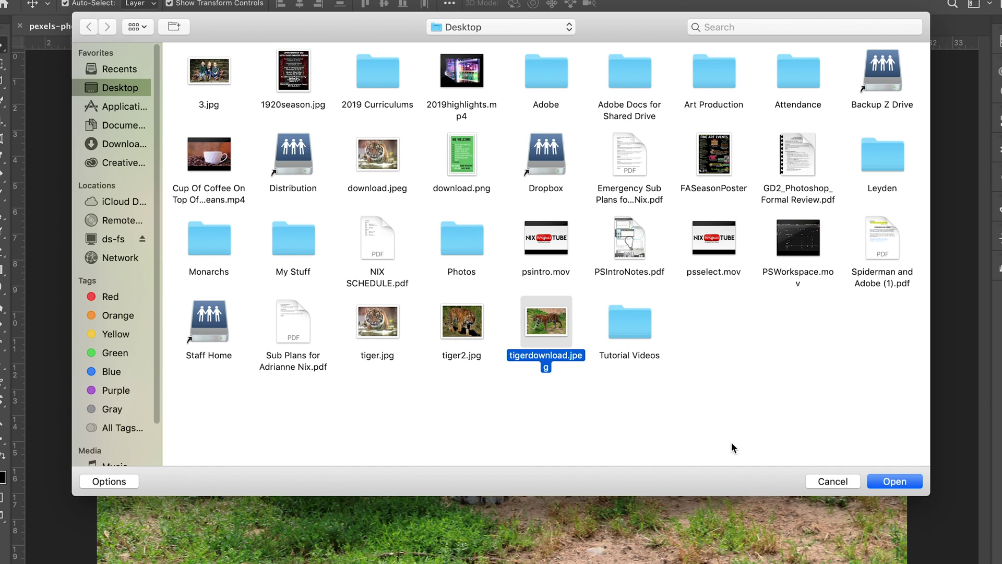
Open tiger2.jpg and tigerdownload.jpeg, then compare tigerdownload against the pexels tiger photo.
click(887, 482)
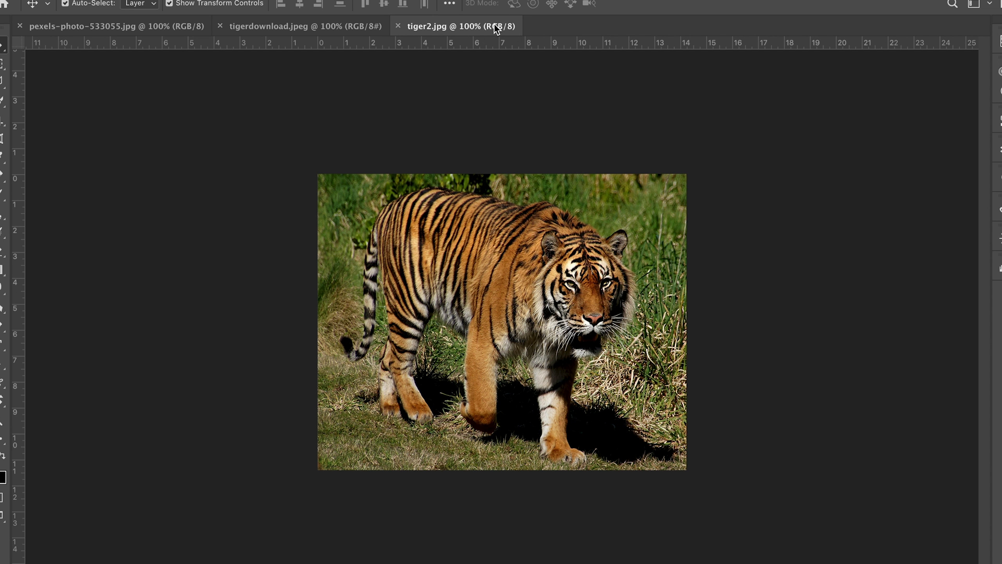
click(353, 26)
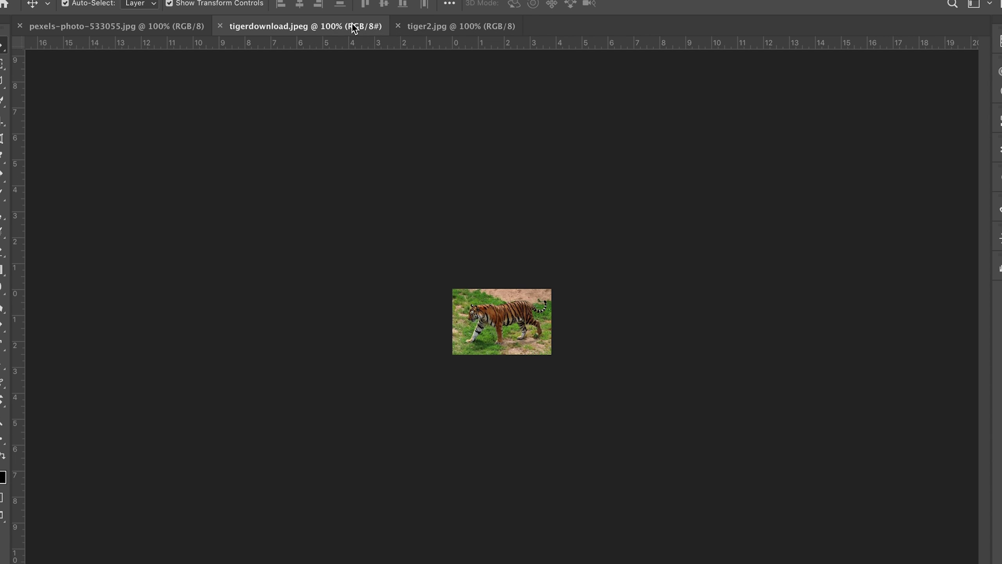
click(141, 27)
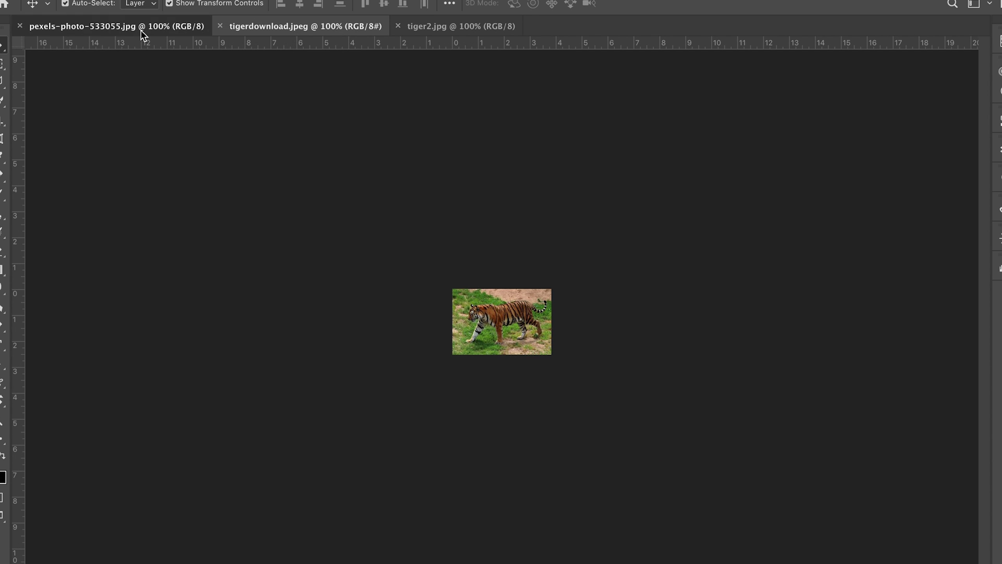
click(296, 27)
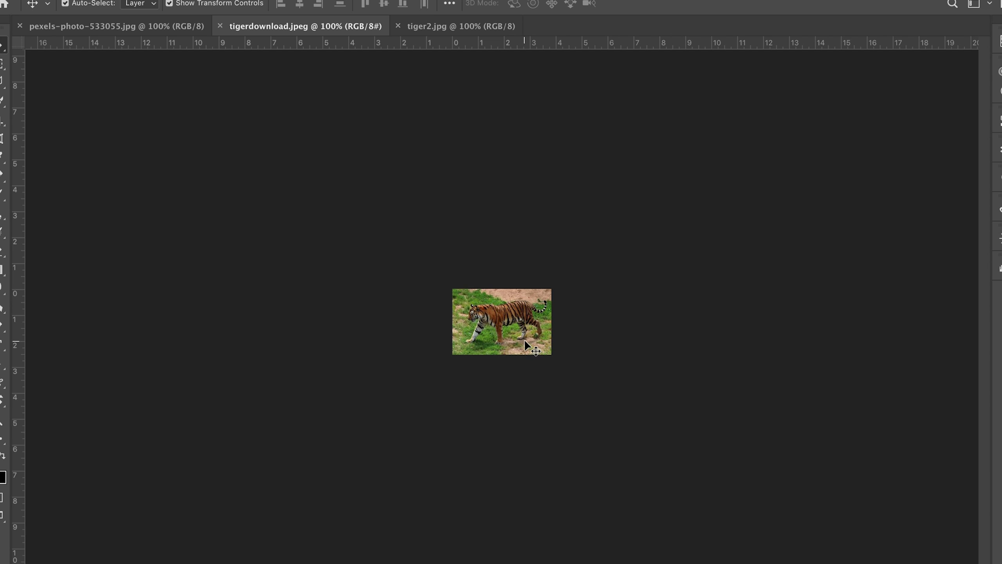
Use the Navigator to zoom tigerdownload.jpeg to 777% and the pexels tiger to 142%.
click(999, 238)
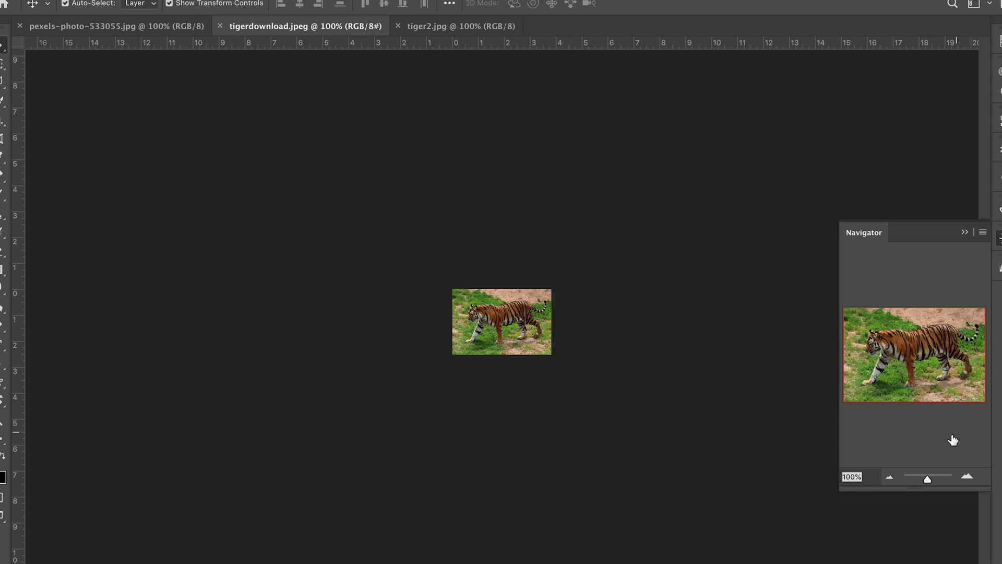
drag(929, 481, 939, 482)
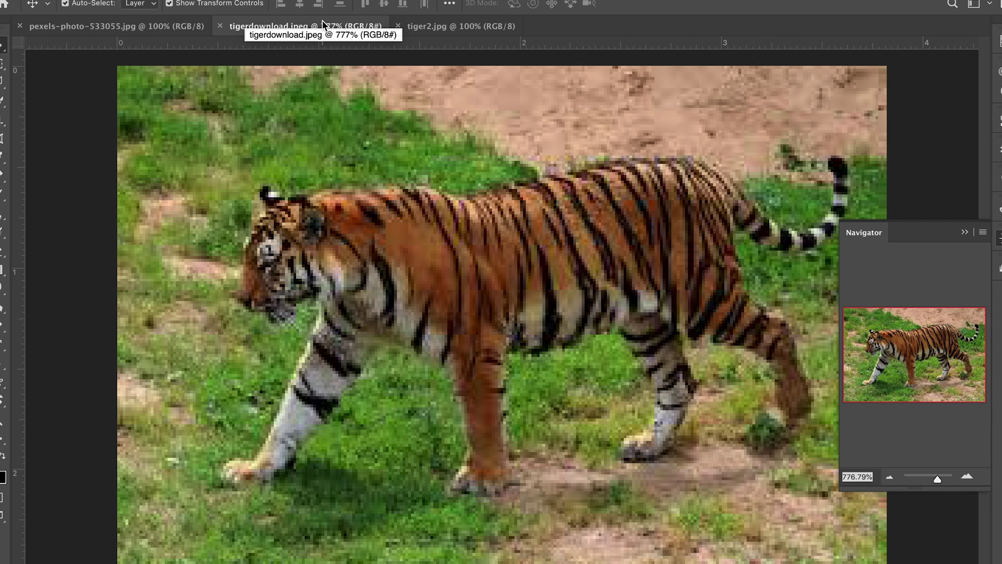
click(125, 29)
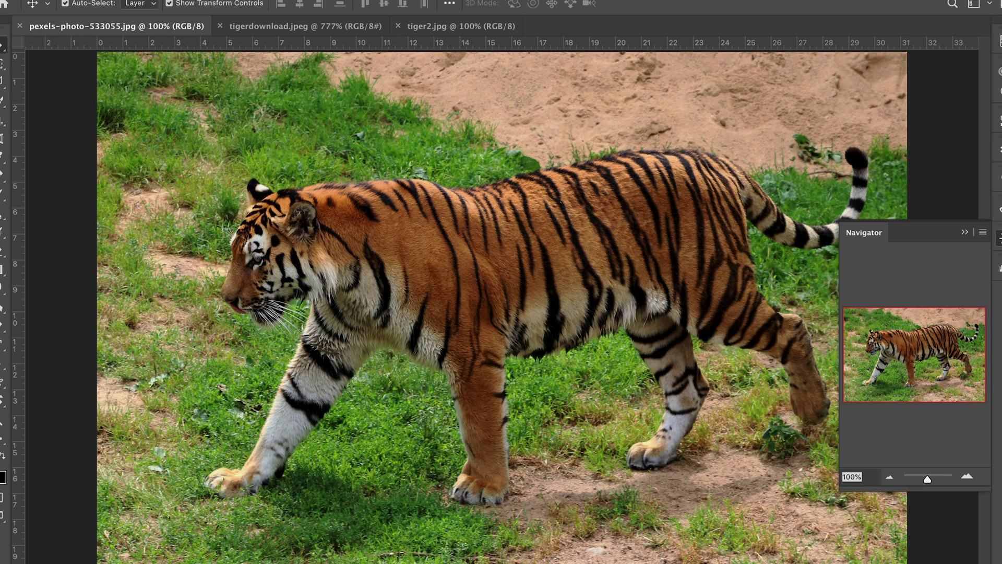
mouse_move(928, 481)
mouse_down()
mouse_move(940, 483)
mouse_move(929, 480)
mouse_move(931, 491)
mouse_up()
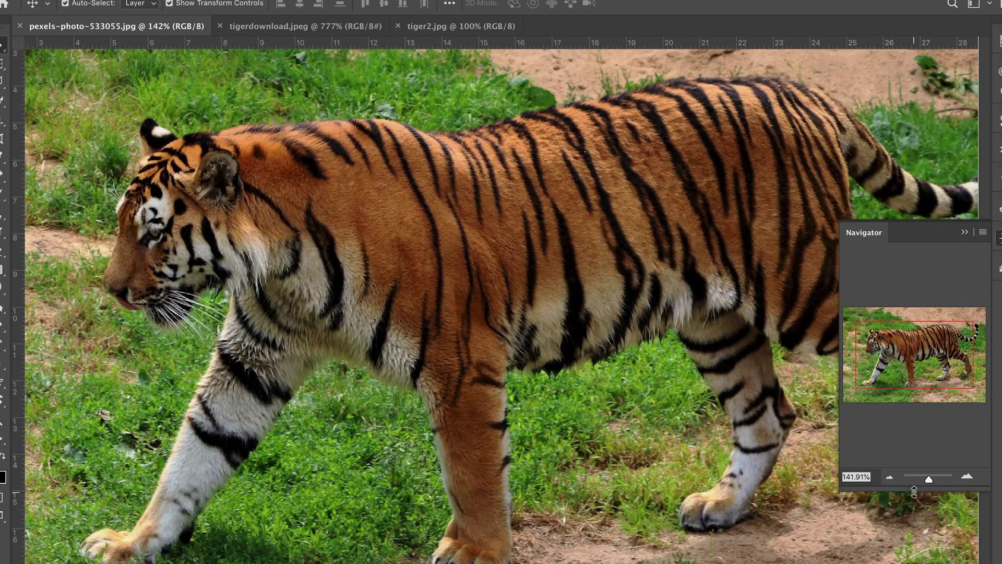
click(301, 32)
Go from the Pexels page back to the Google Images tiger results and close the preview.
click(161, 24)
mouse_move(383, 555)
click(322, 555)
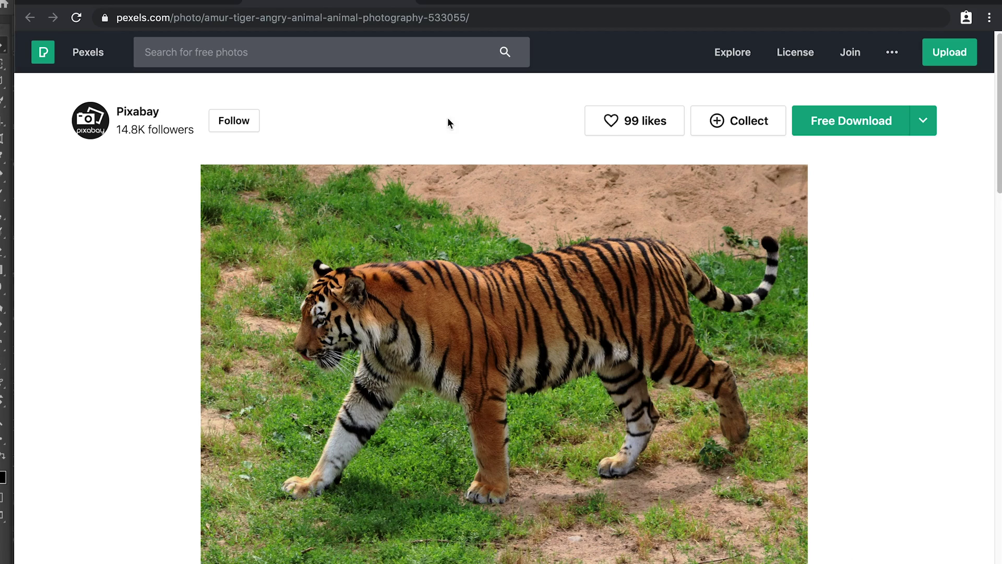
click(142, 2)
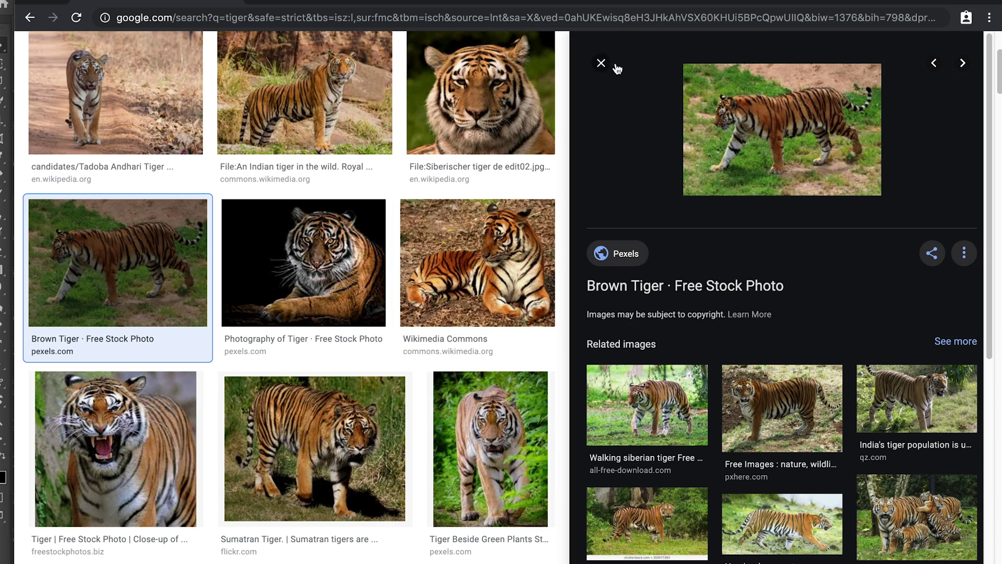
click(601, 68)
scroll(598, 76, up, 4)
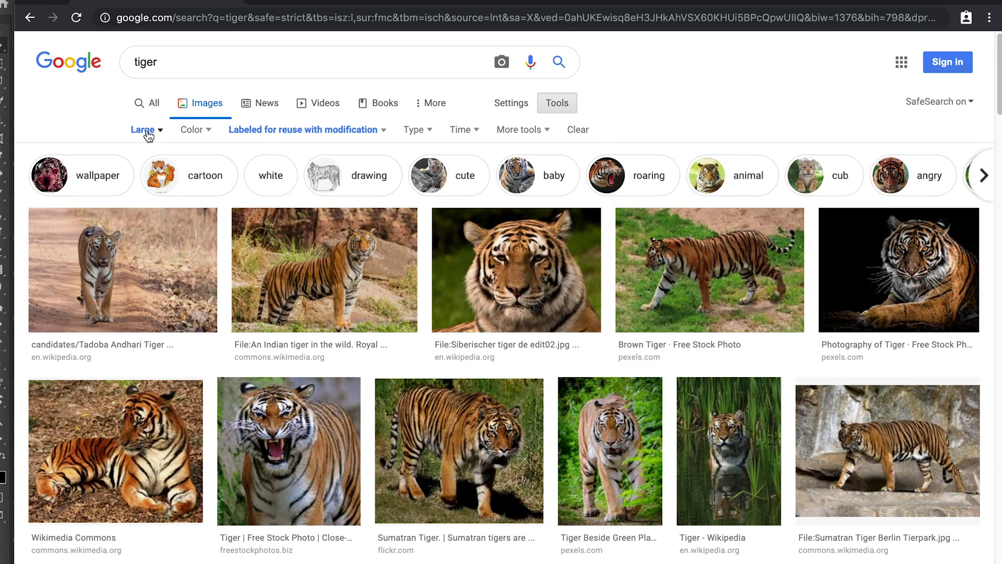
Reset Usage rights to Labeled for reuse with modification, then preview the 1600 × 1200 Siberischer tiger photo.
click(555, 102)
click(554, 103)
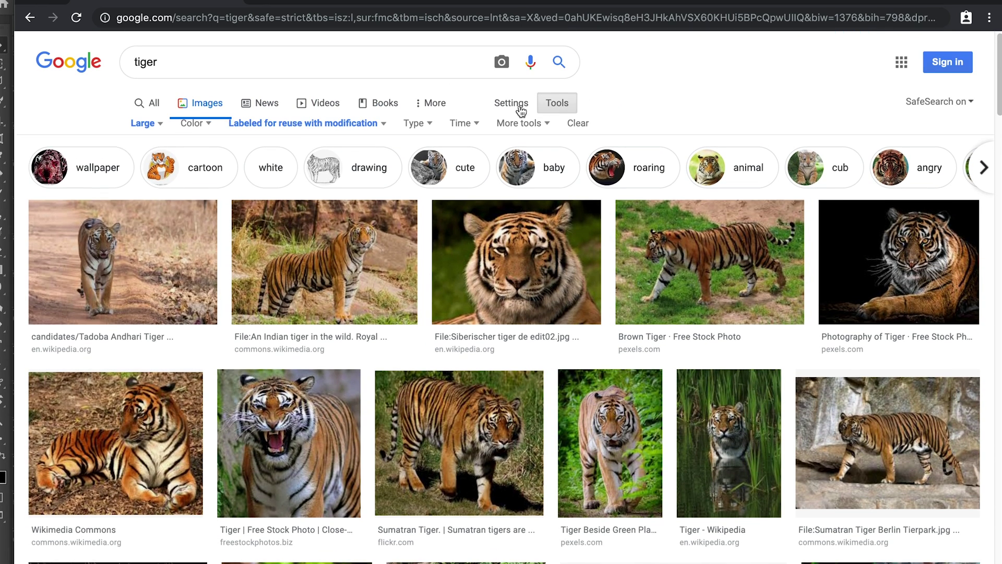
click(151, 130)
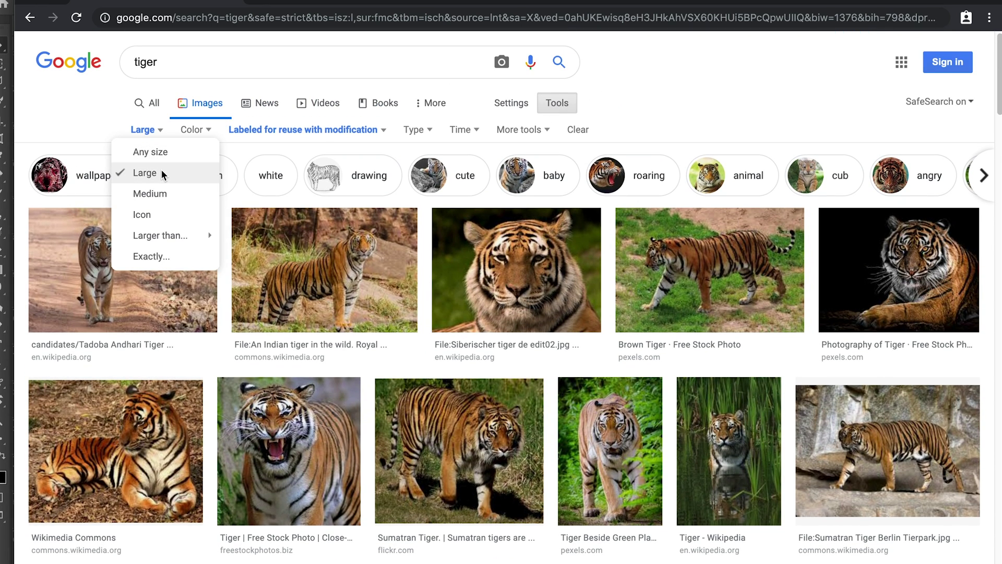
click(336, 130)
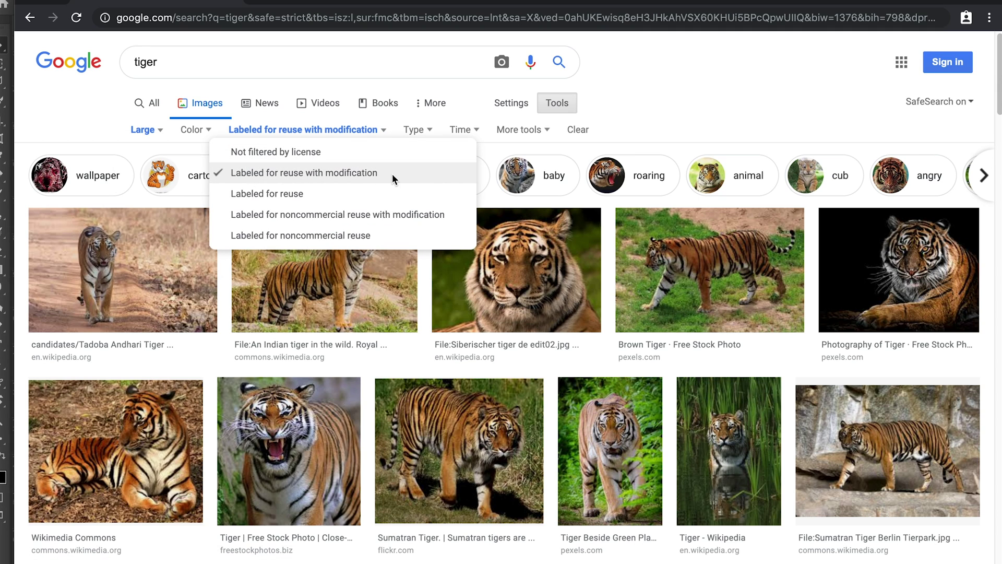
click(326, 158)
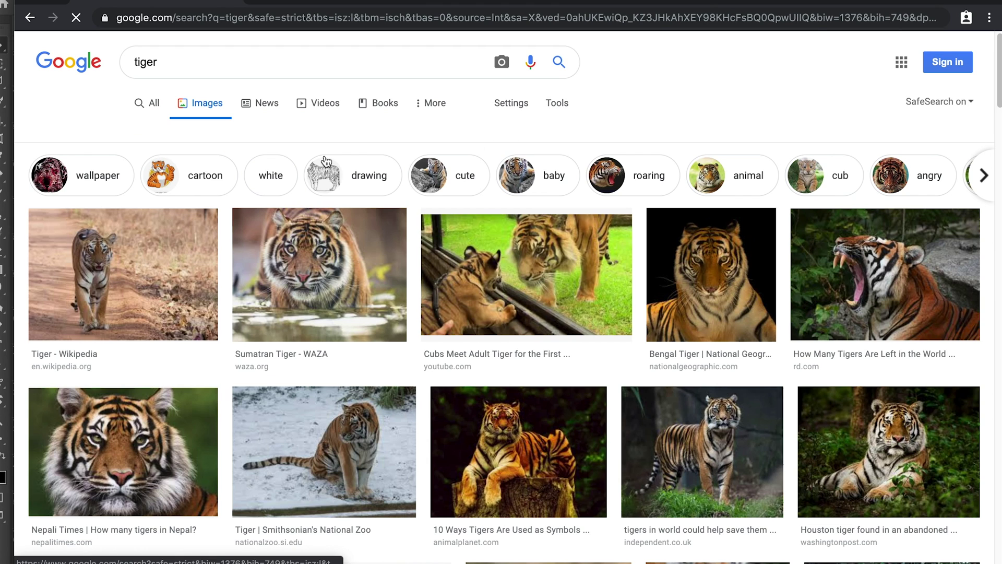
click(284, 131)
click(278, 174)
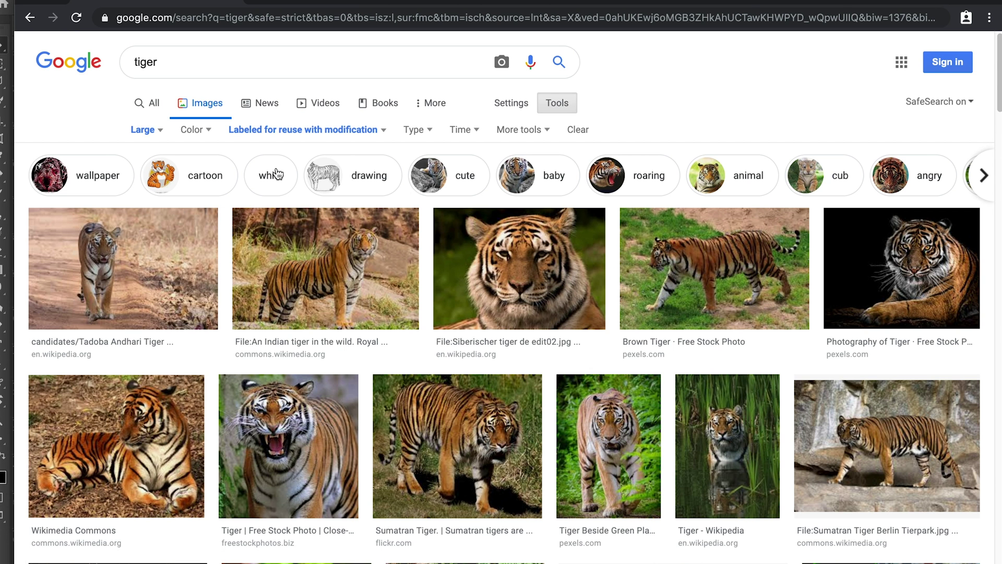
click(549, 298)
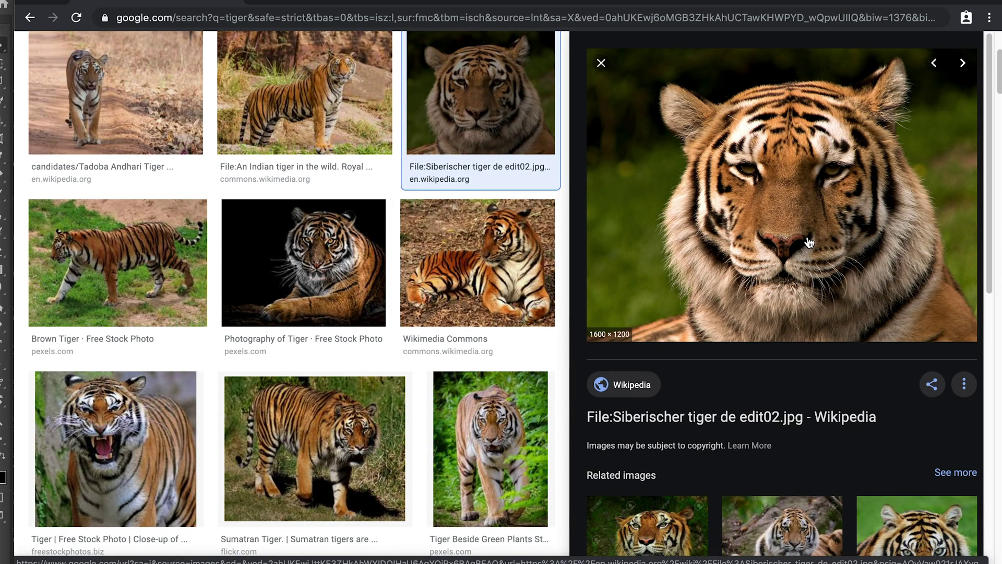
Drag the previewed Siberischer_tiger_de_edit02.jpg tiger-face photo into Photoshop as a new document.
right_click(850, 188)
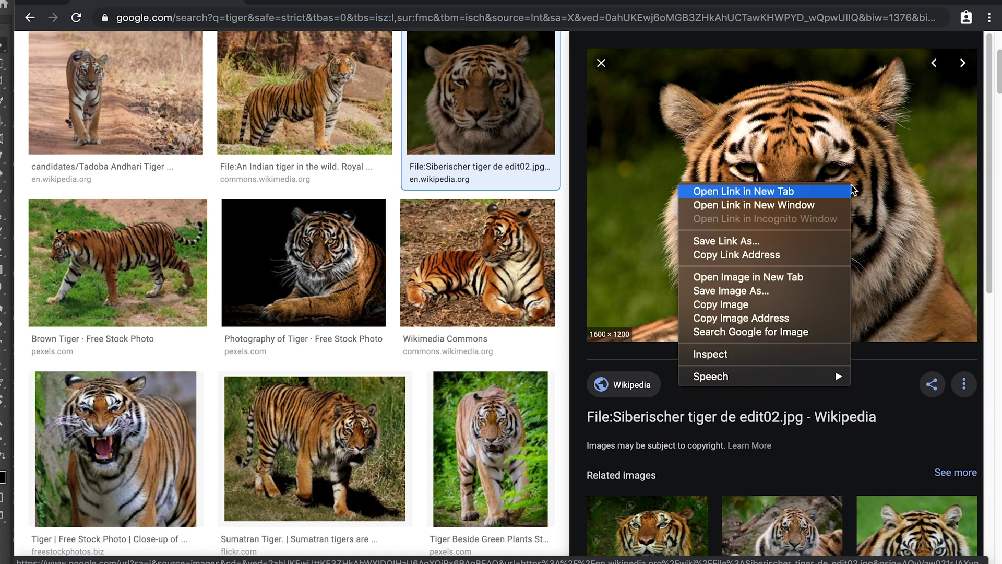
click(786, 124)
drag(783, 209, 657, 558)
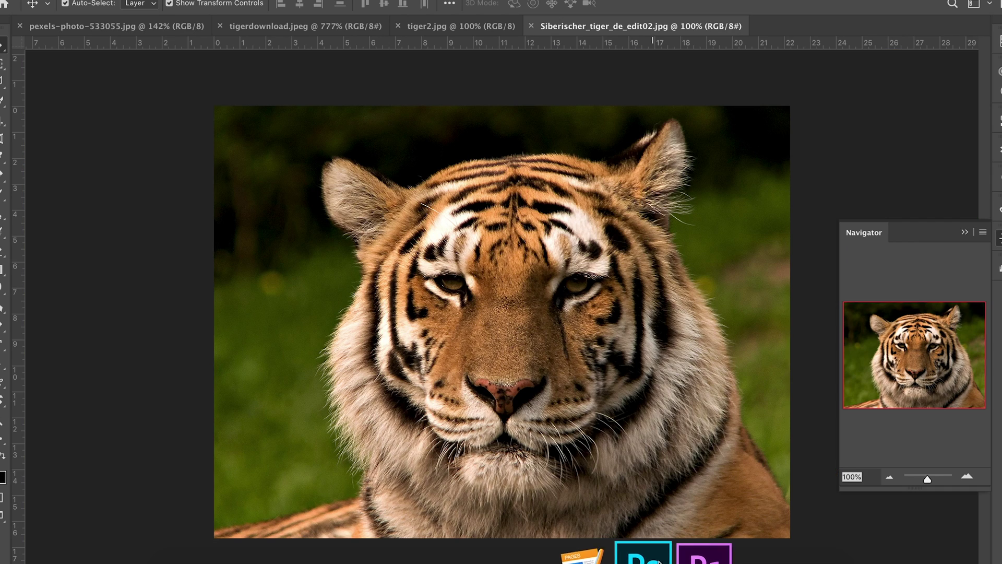